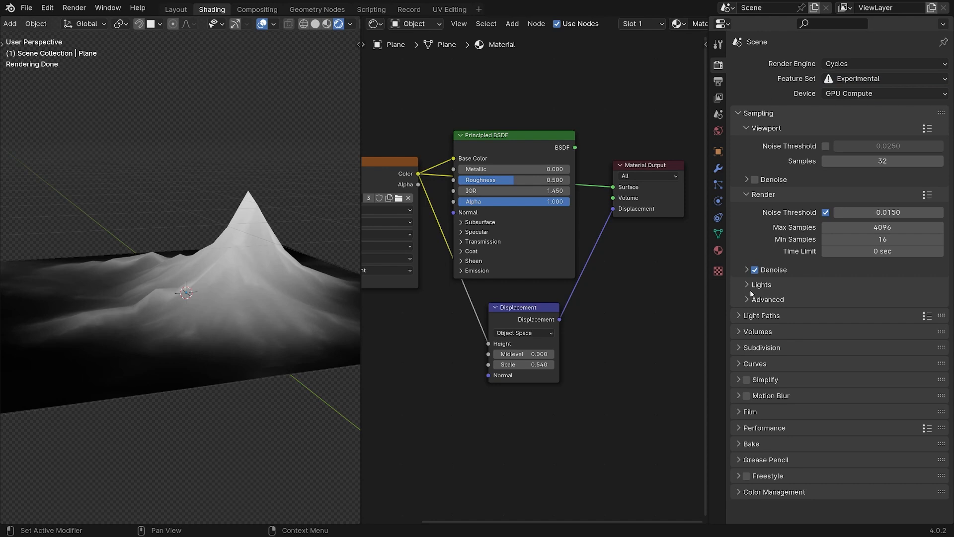
Expand the Subdivision render settings, then add a Subdivision Surface modifier to the plane with Adaptive Subdivision enabled
click(739, 348)
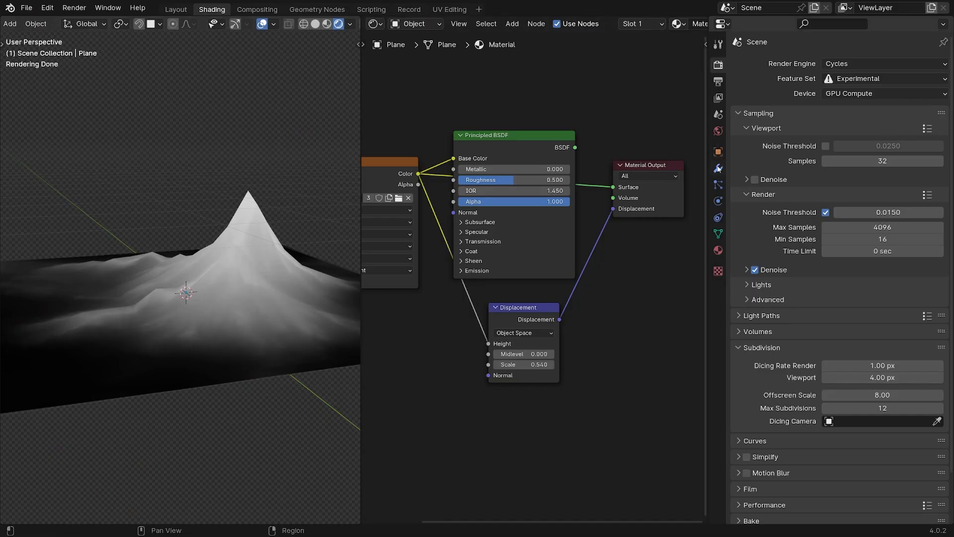
click(718, 168)
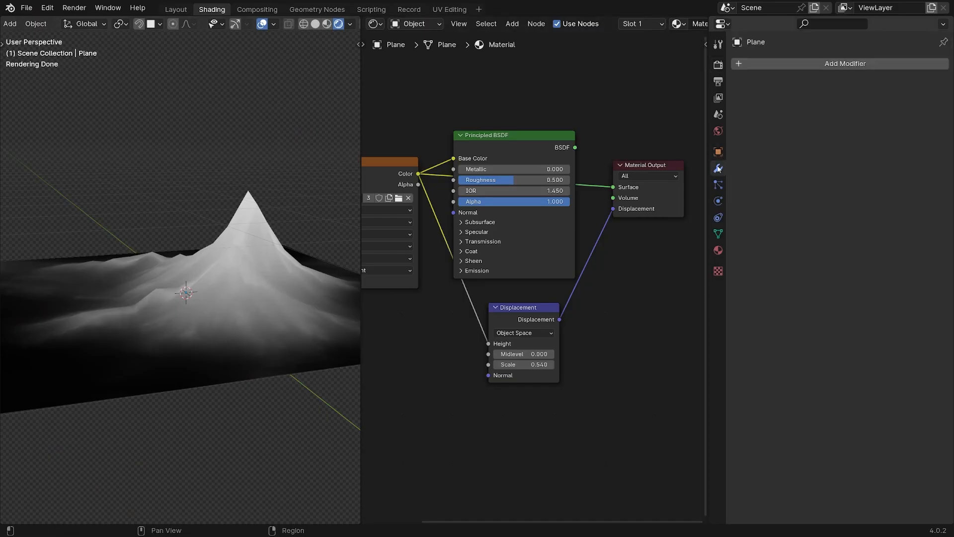
click(775, 62)
click(774, 58)
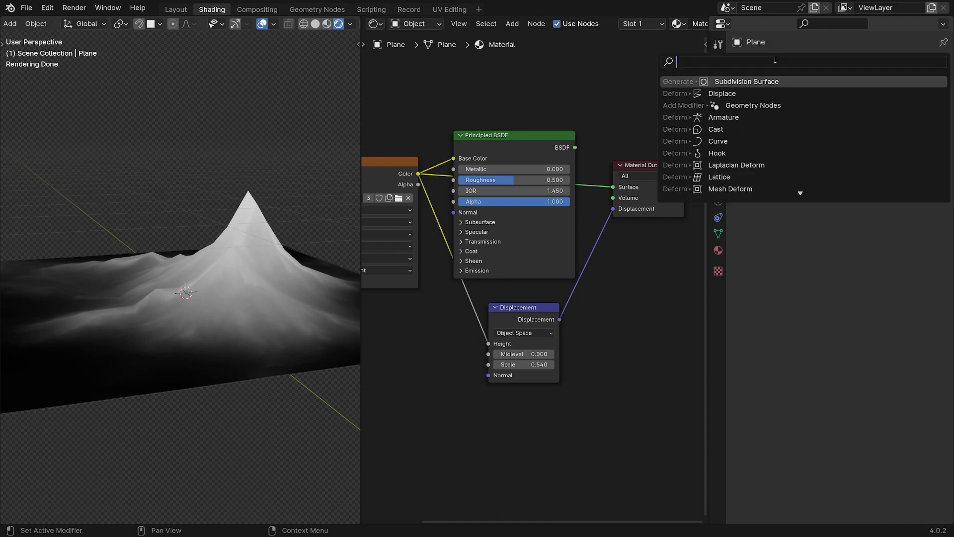
text(sub)
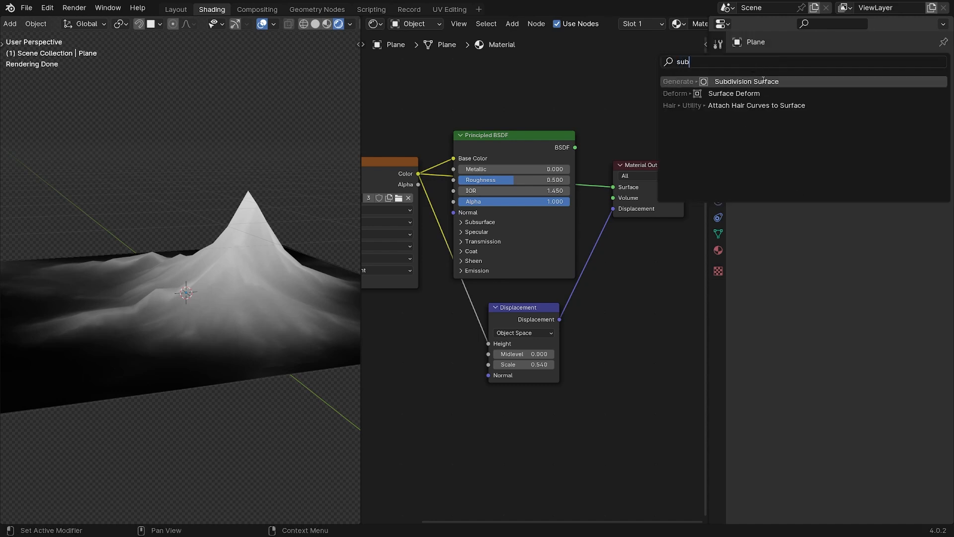
click(764, 81)
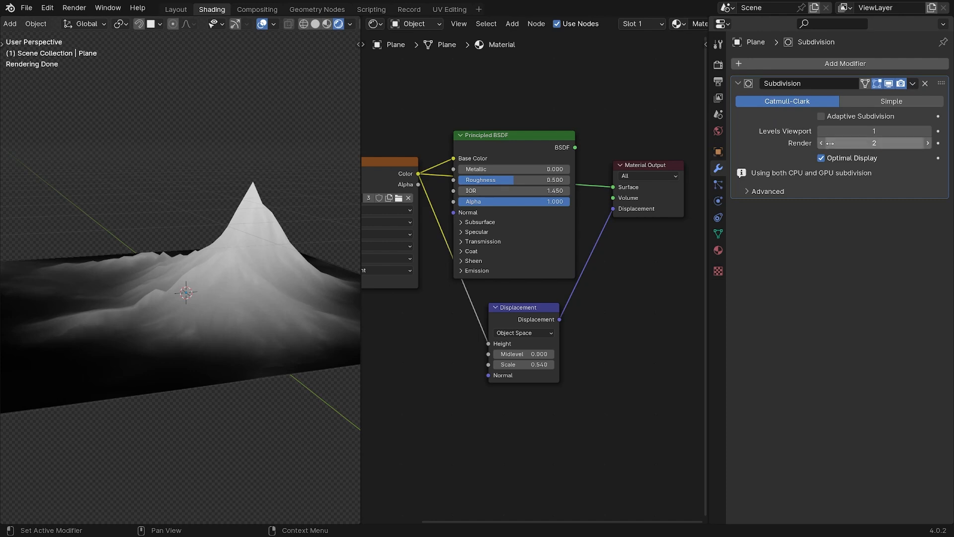
click(835, 119)
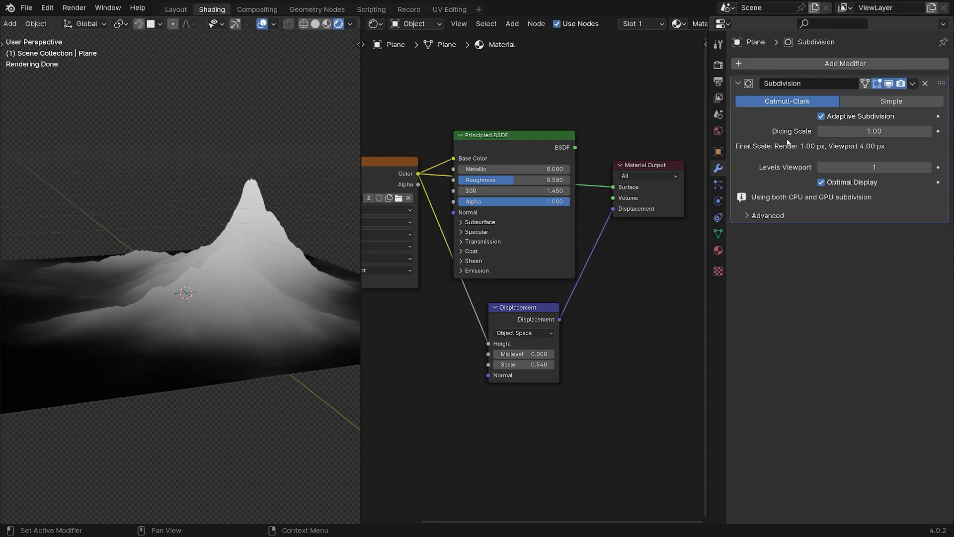
Connect the Principled BSDF to the Material Output's surface and lower the displacement scale to about 0.24
middle_drag(197, 312, 312, 330)
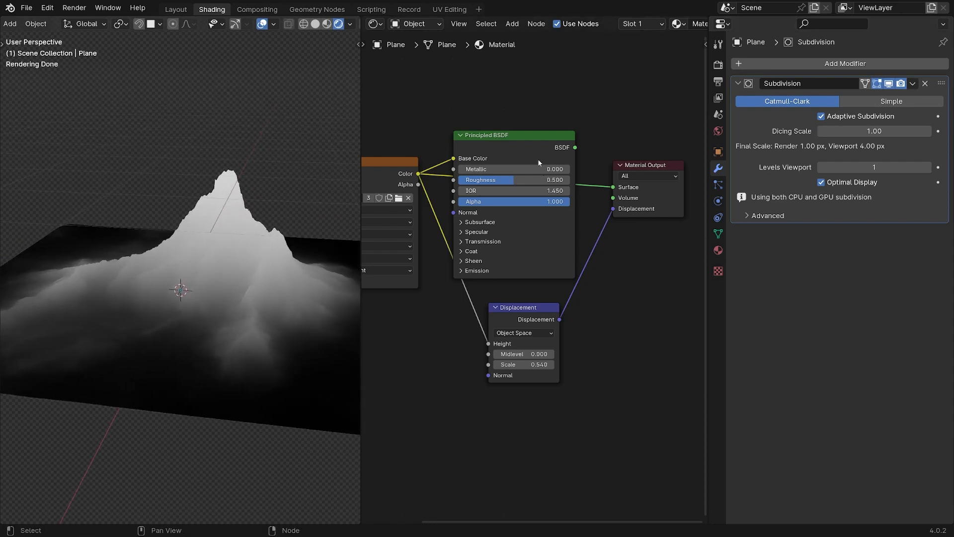
ctrl+shift+click(554, 148)
mouse_move(355, 274)
middle_down()
mouse_move(262, 340)
mouse_move(225, 350)
mouse_move(302, 358)
middle_up()
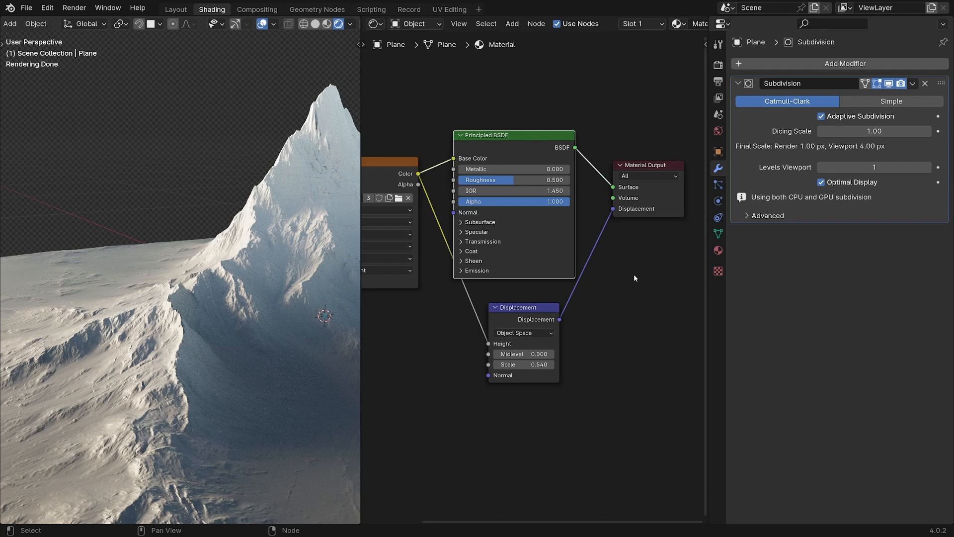
drag(523, 364, 508, 365)
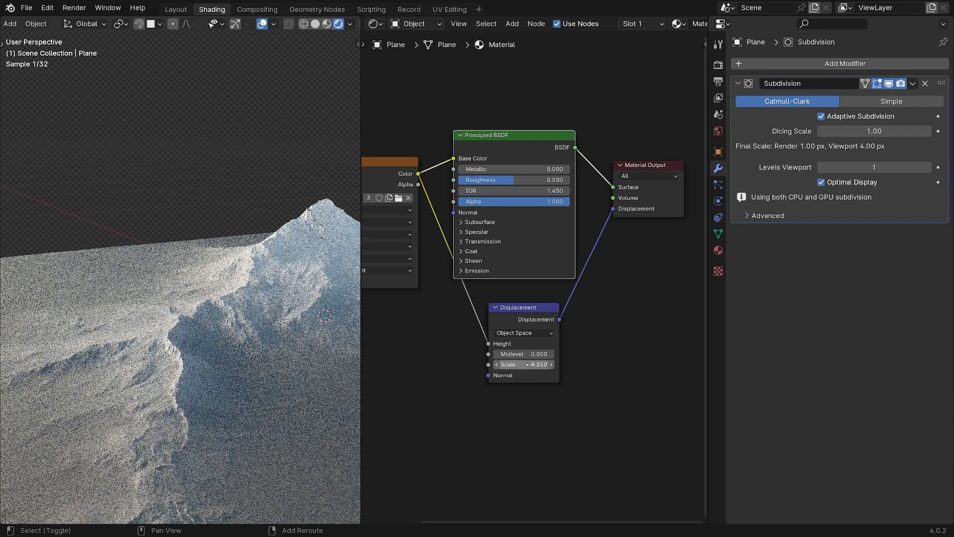
middle_drag(217, 362, 308, 371)
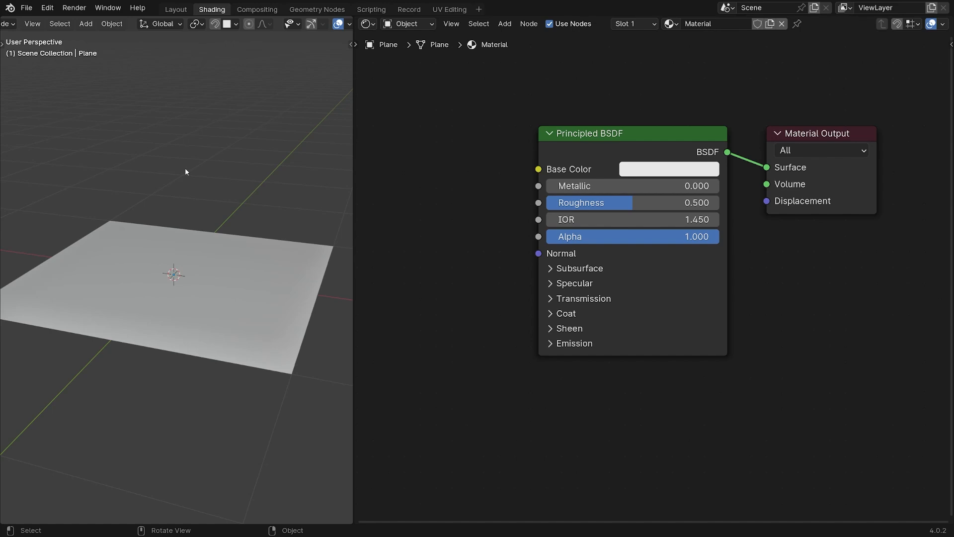
Show the plane in rendered shading and add the Fluent 2 layers setup to the Principled BSDF
key(z)
click(187, 97)
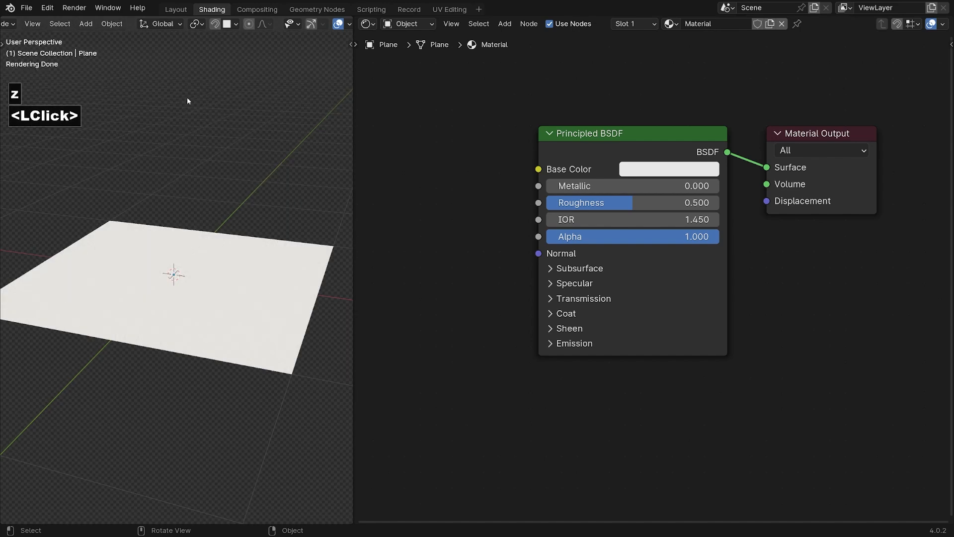
click(610, 144)
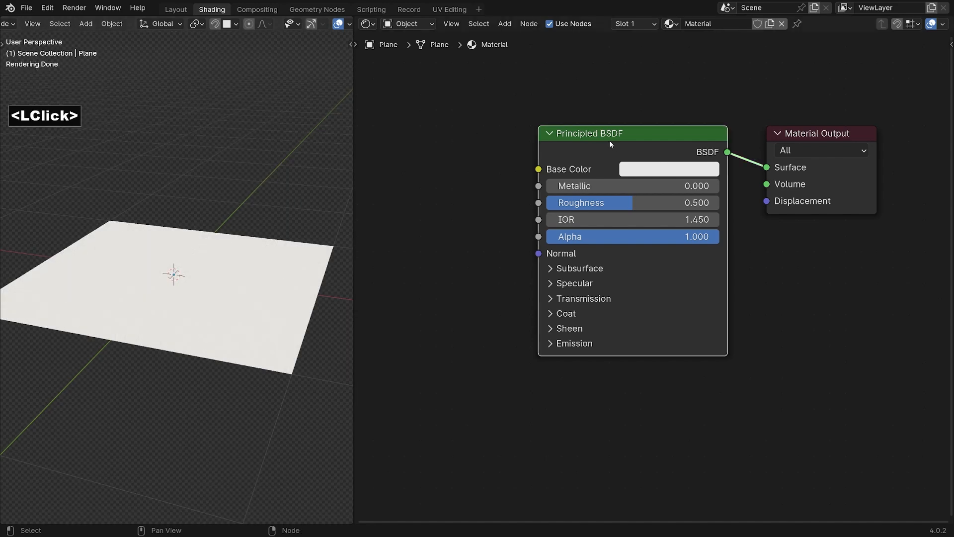
middle_drag(432, 196, 496, 221)
key(f)
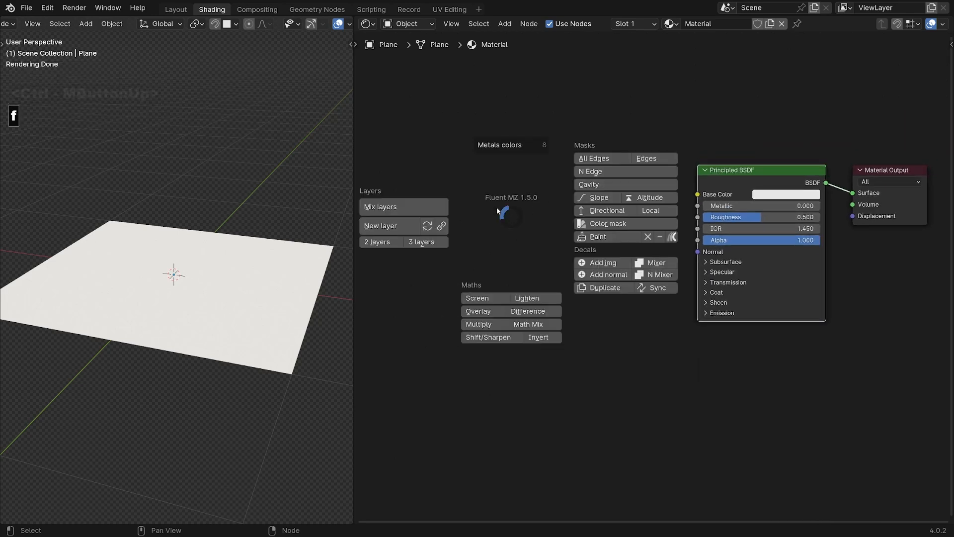
click(379, 243)
middle_drag(401, 245, 693, 274)
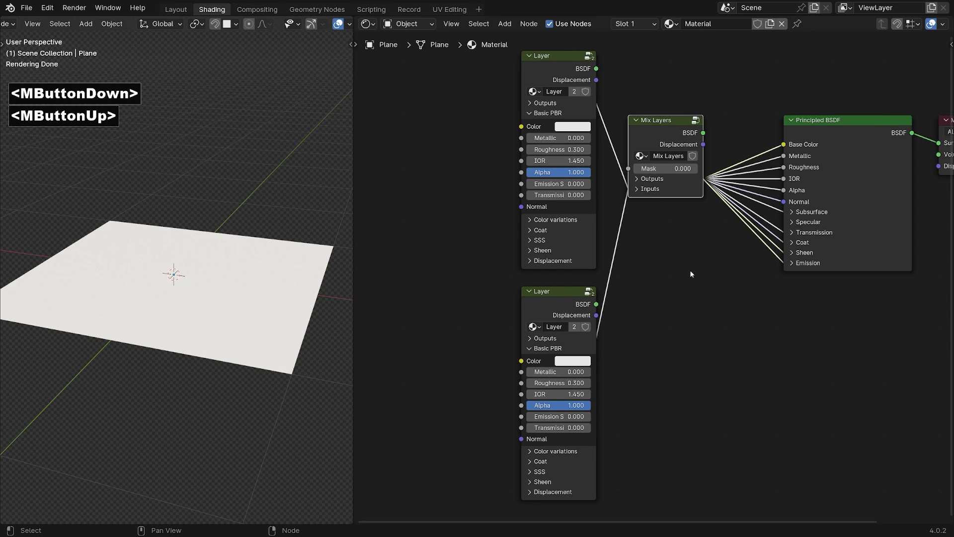
Add the Sand Grains material from the Fluent library's Environment section and place it beside the upper Layer node
key(n)
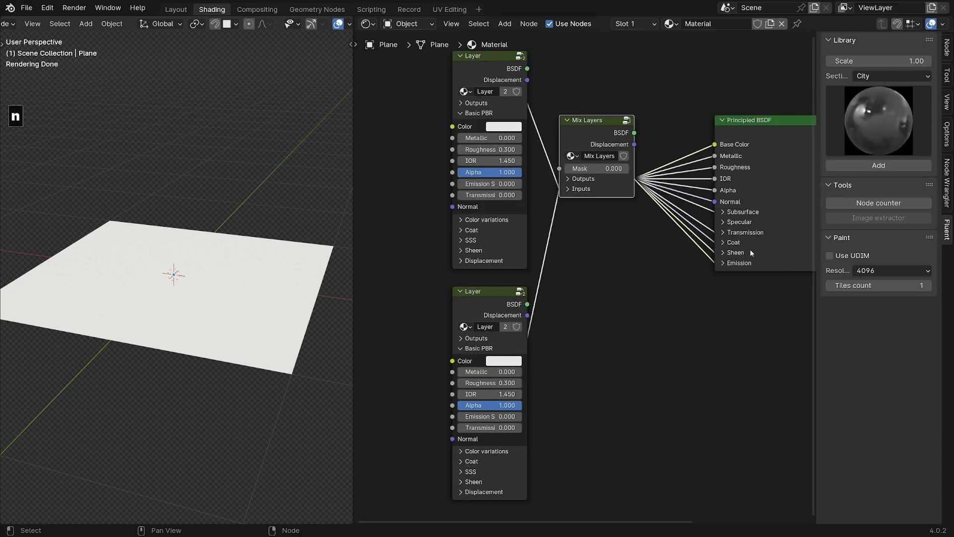
click(899, 76)
click(877, 246)
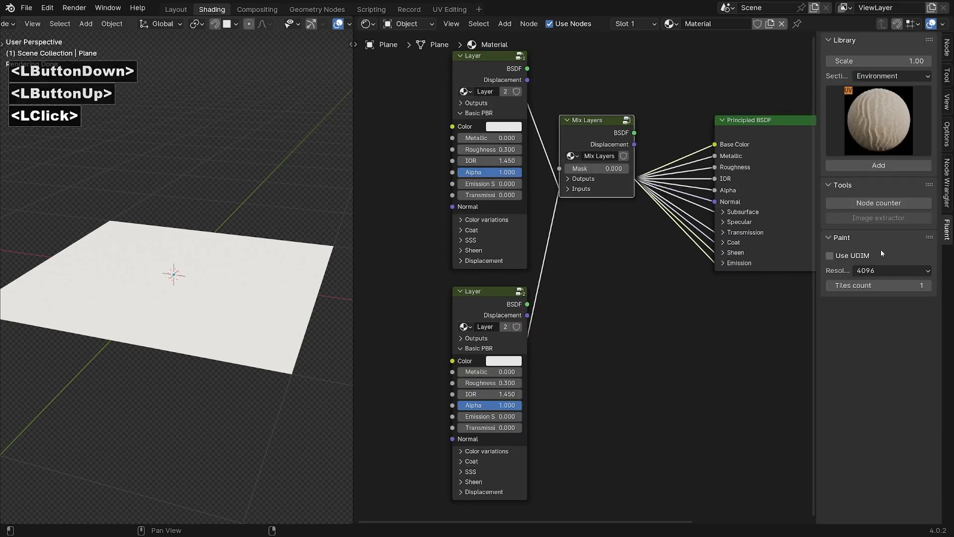
click(895, 120)
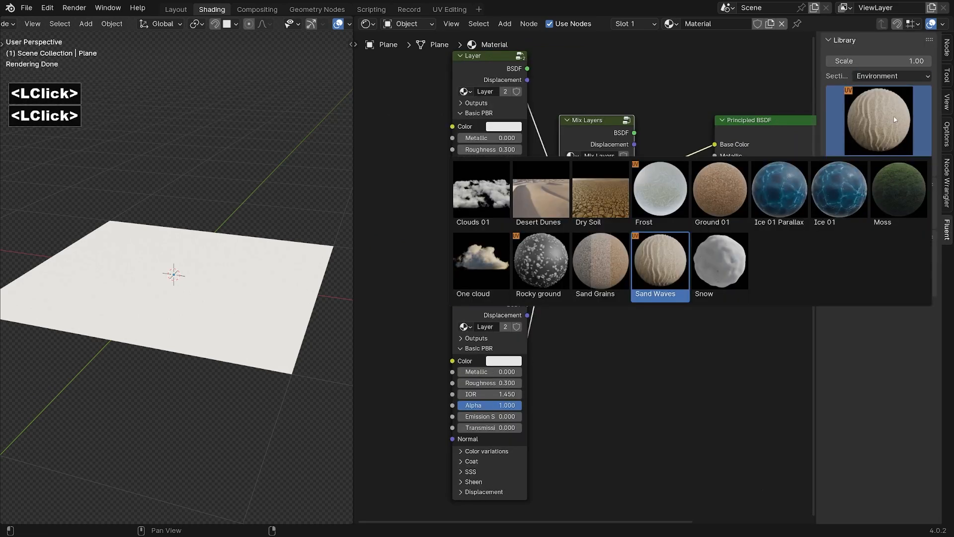
click(609, 269)
drag(497, 147, 396, 150)
Connect the Sand Grains Color (from Materializer) and Normal outputs to the upper layer and set that layer's roughness to 0.8
middle_drag(458, 171, 616, 168)
ctrl+middle_drag(617, 168, 551, 136)
drag(547, 134, 589, 116)
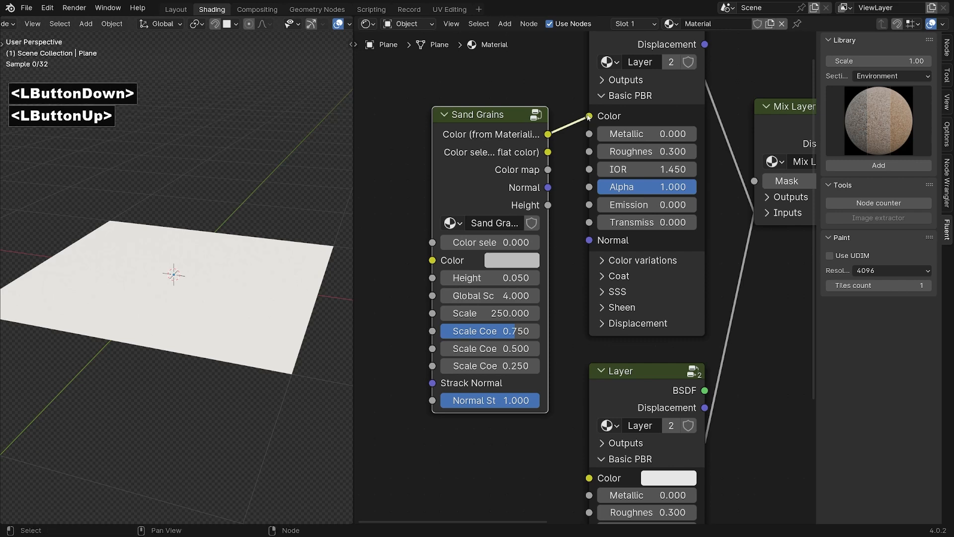
drag(547, 188, 589, 240)
click(652, 152)
text(.8)
key(Return)
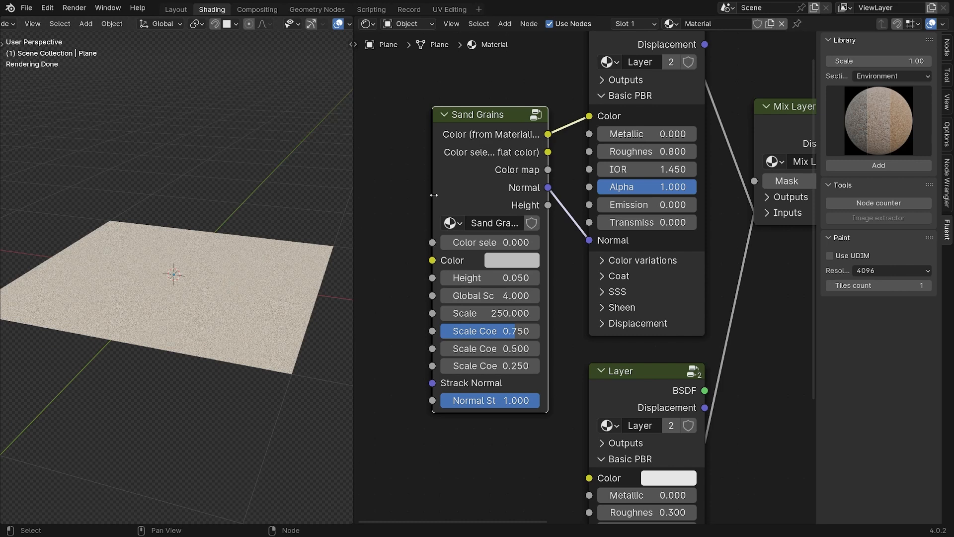
Set Color selection to 9.9 on the widened Sand Grains node and move the node up to free space beneath it
drag(433, 195, 399, 196)
mouse_move(450, 242)
mouse_down()
mouse_move(489, 242)
mouse_move(450, 242)
mouse_up()
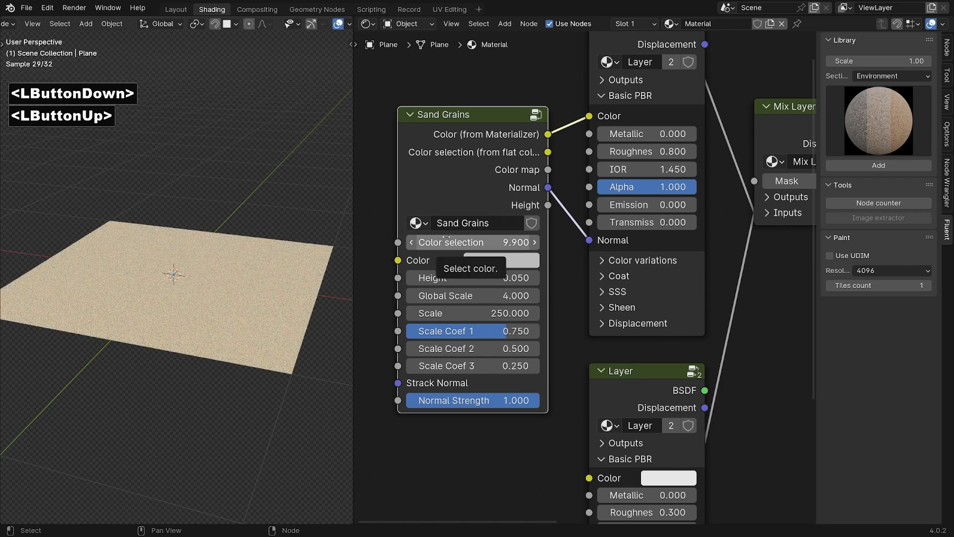
drag(468, 194, 442, 121)
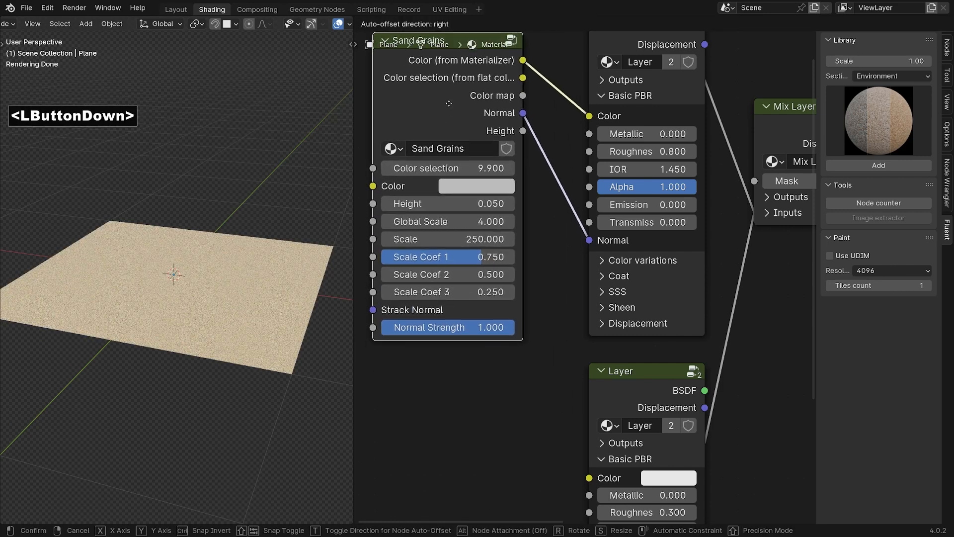
Add the Sand Waves material from the Environment library and place it below the Sand Grains node
scroll(547, 299, down, 5)
click(859, 129)
click(660, 261)
click(879, 165)
click(544, 368)
middle_drag(550, 393, 588, 215)
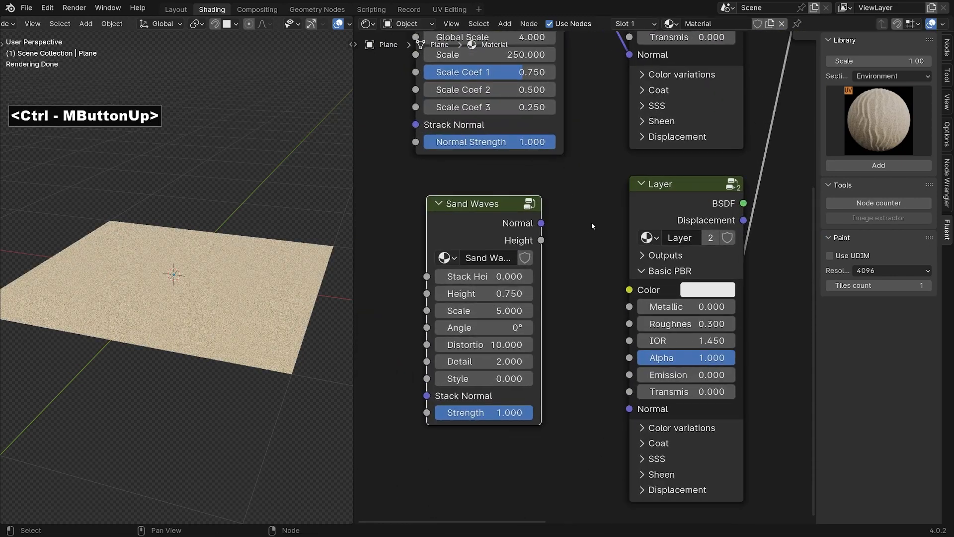
Feed the Sand Waves Height into the upper layer's displacement height, with Midlevel 0 and Scale 0.005
click(675, 136)
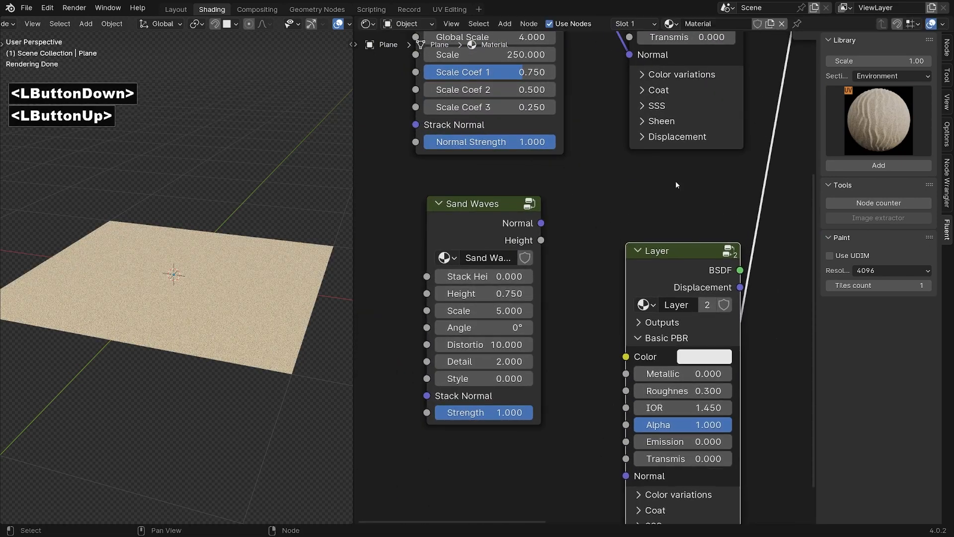
click(675, 178)
text(0)
key(Return)
drag(541, 240, 629, 157)
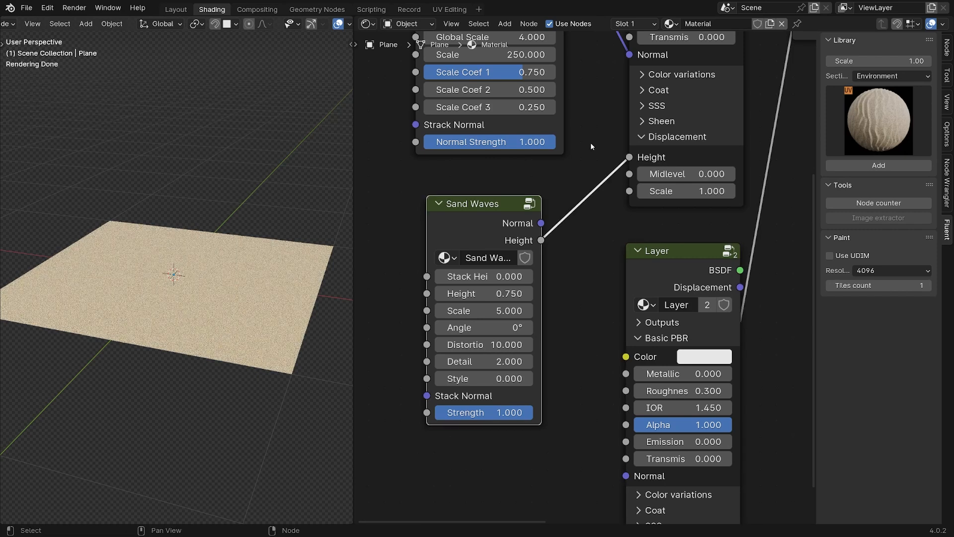
click(677, 193)
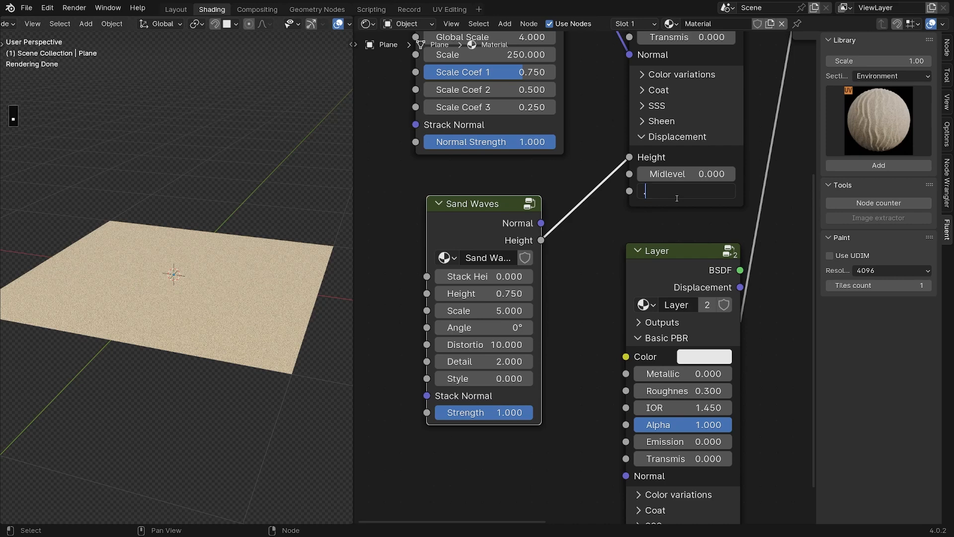
text(.005)
key(Return)
Connect the Mix Layers Displacement output to the Material Output's Displacement input
scroll(667, 201, down, 3)
scroll(666, 201, up, 1)
middle_drag(666, 201, 426, 234)
ctrl+middle_drag(426, 234, 416, 139)
click(250, 339)
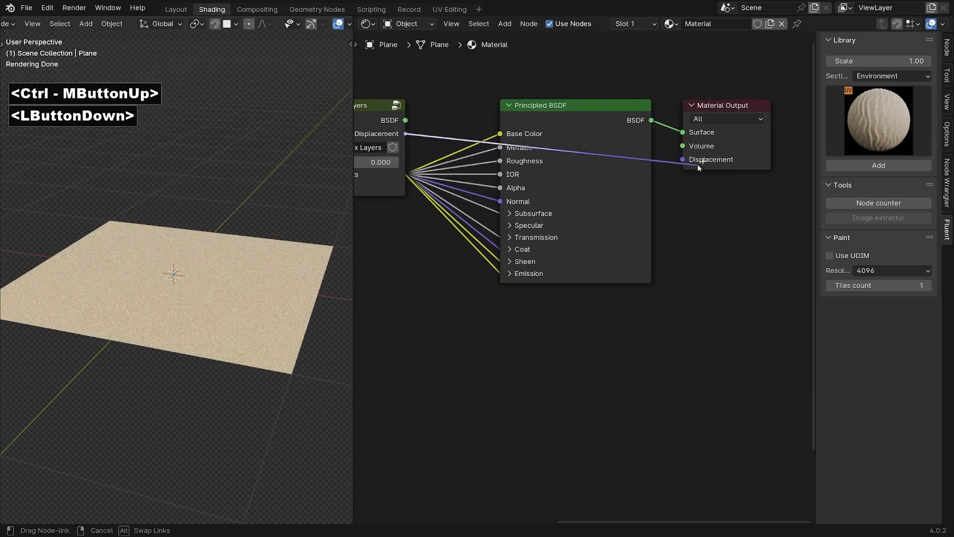
ctrl+middle_drag(250, 339, 251, 224)
Set the Global Scale of the Sand Grains node to 16
middle_drag(436, 284, 874, 176)
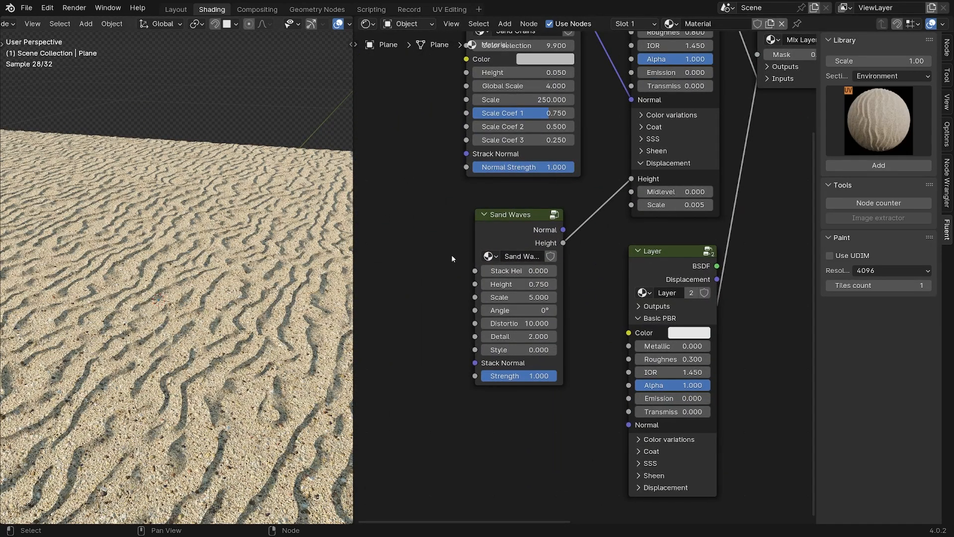
middle_drag(462, 169, 460, 349)
click(544, 264)
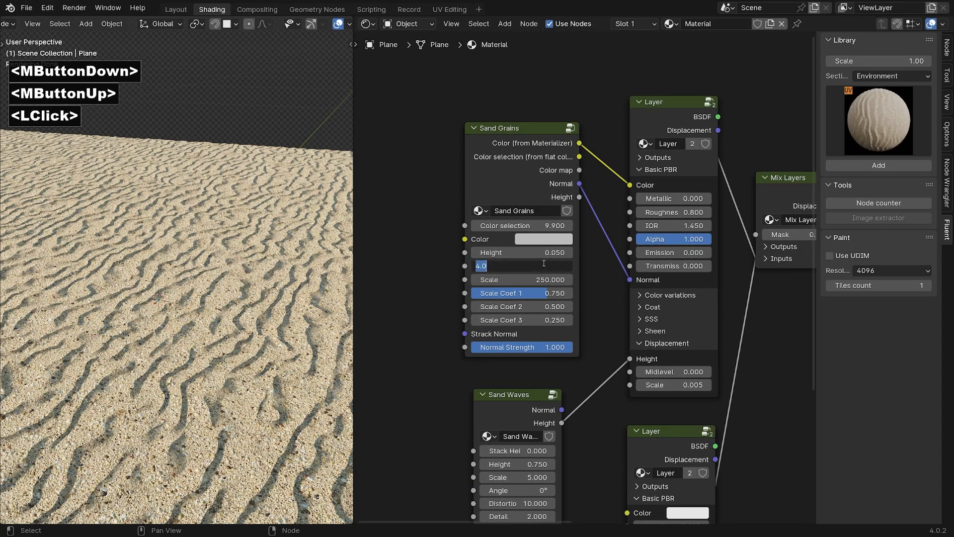
text(16)
key(Return)
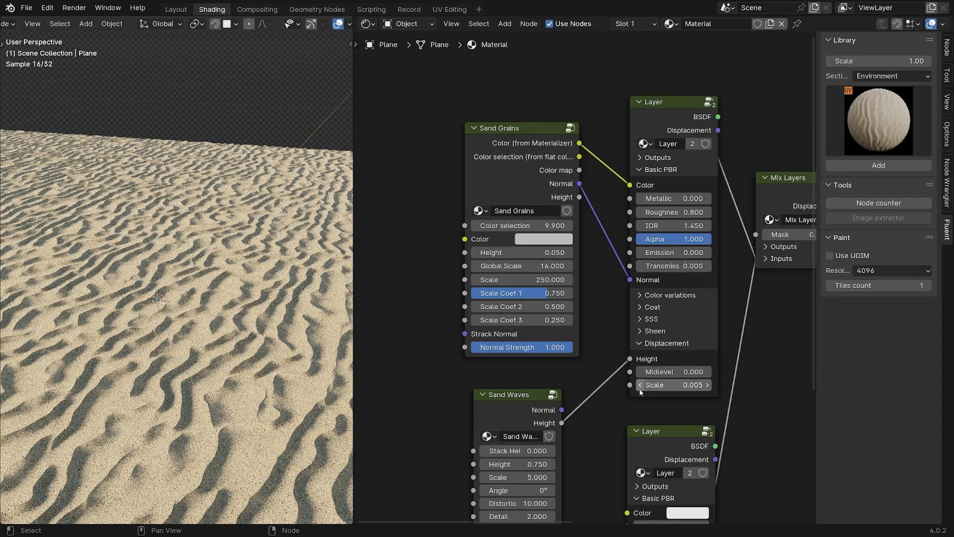
Expand the lower layer's displacement settings and set its Midlevel to 0
middle_drag(640, 392, 533, 181)
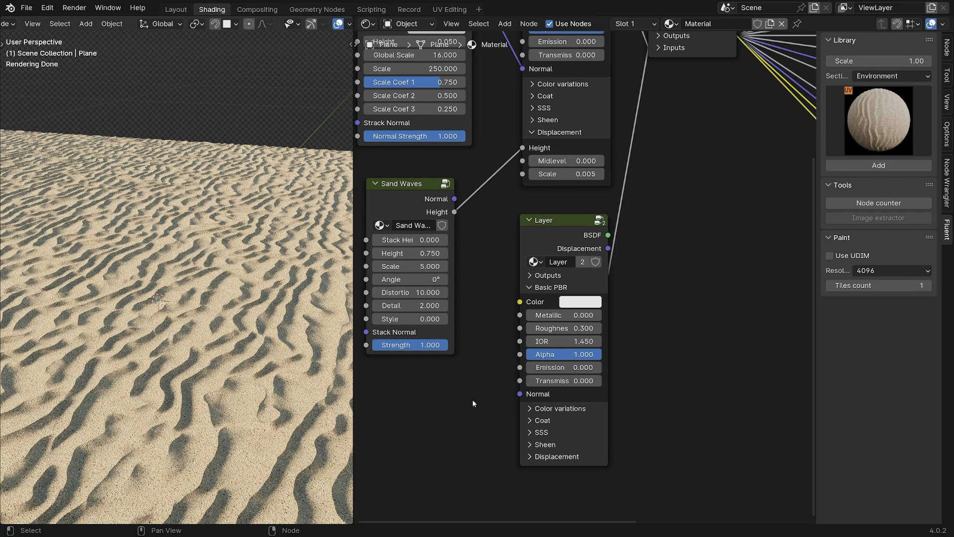
click(527, 461)
middle_drag(681, 421, 691, 337)
ctrl+middle_drag(691, 338, 671, 351)
click(598, 390)
text(0)
key(Return)
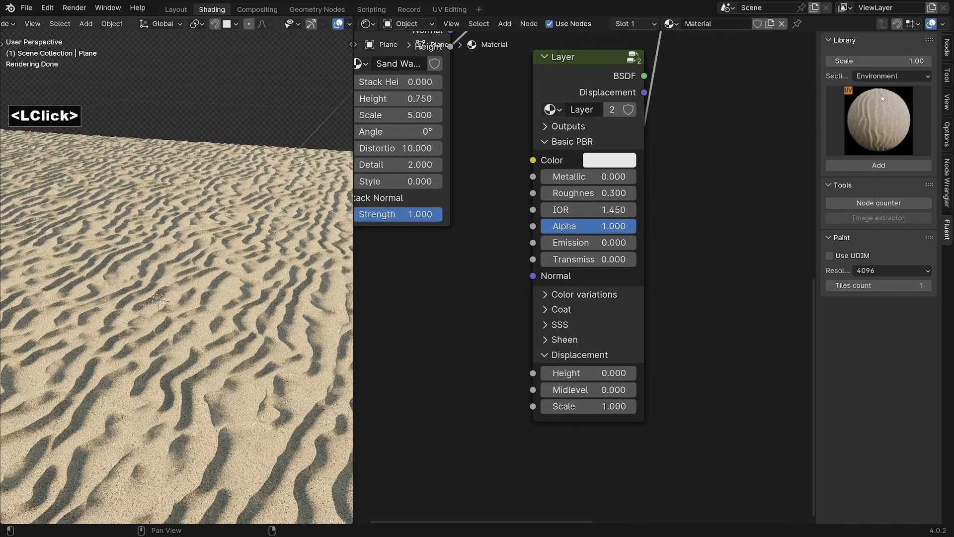
Add the Puddles material from the library's City section and place it below the Sand Waves node
click(891, 75)
click(871, 144)
click(879, 128)
click(721, 189)
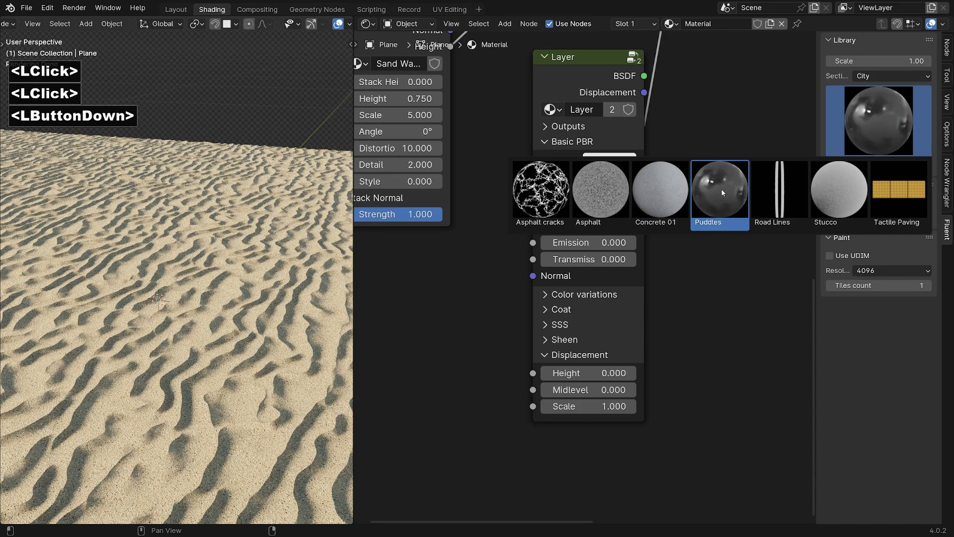
scroll(696, 214, down, 3)
drag(790, 124, 480, 266)
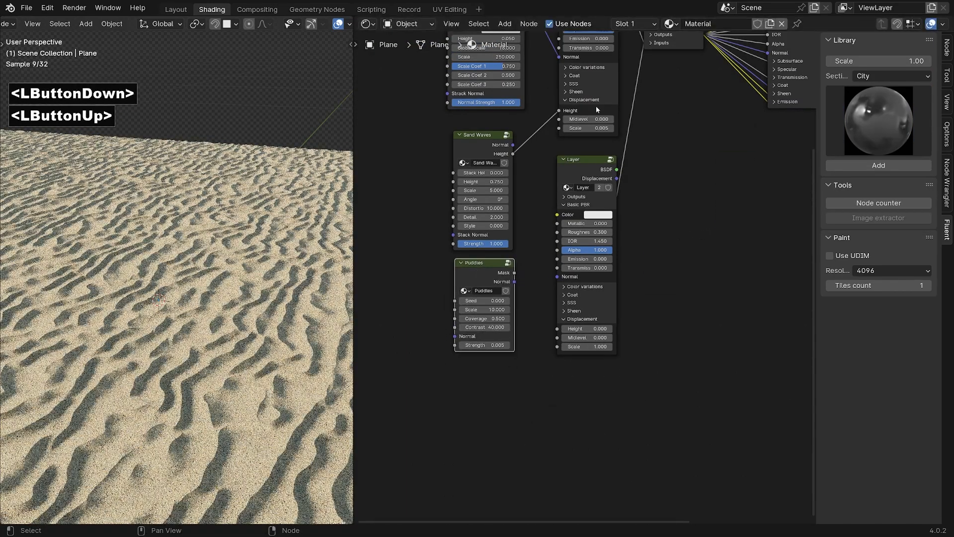
Connect the Puddles Mask output to the Mask input of the Mix Layers node
middle_drag(480, 267, 464, 365)
scroll(477, 378, up, 1)
drag(490, 381, 630, 114)
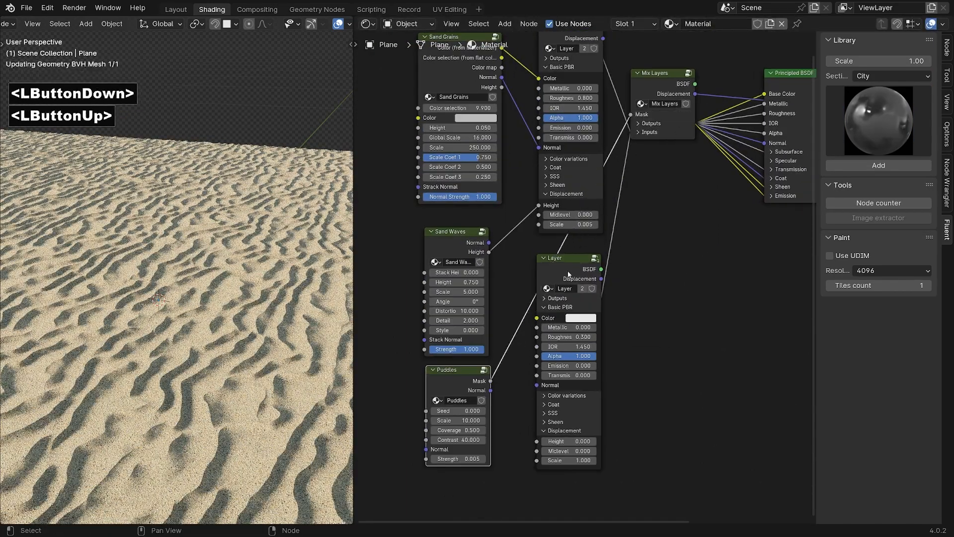
middle_drag(515, 315, 557, 244)
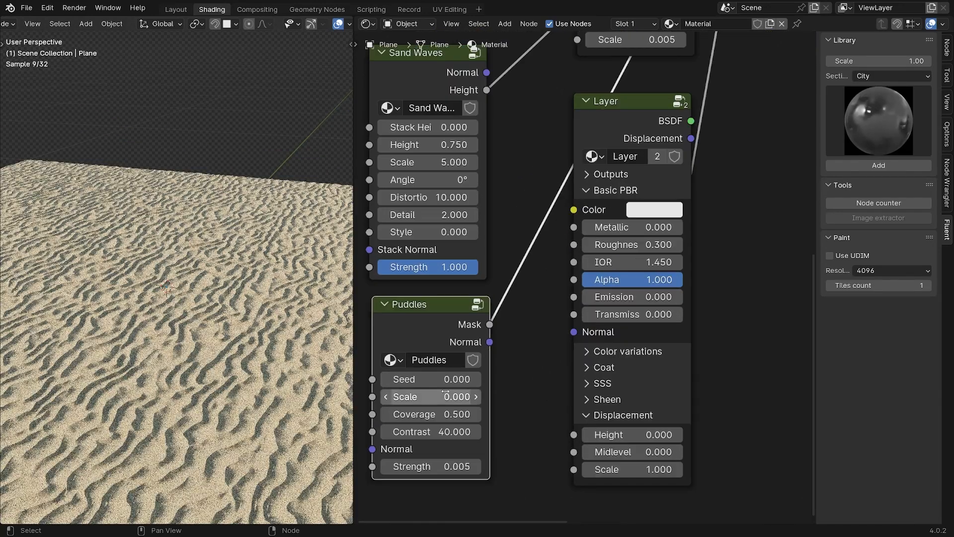
Set the Scale of the Puddles node to 2
text(2)
key(Return)
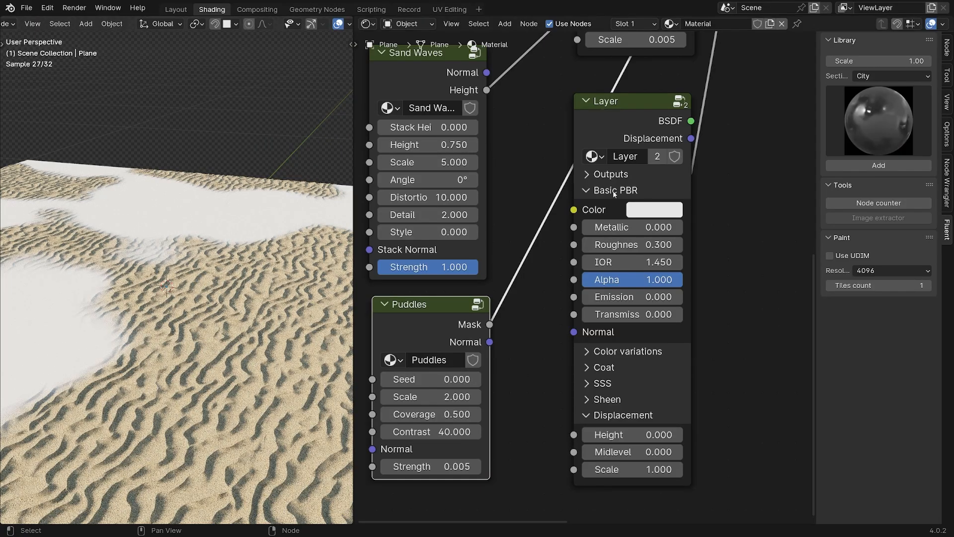
Connect the color output of the Sand Grains node to the Color input of the lower Layer node
middle_drag(531, 169, 525, 330)
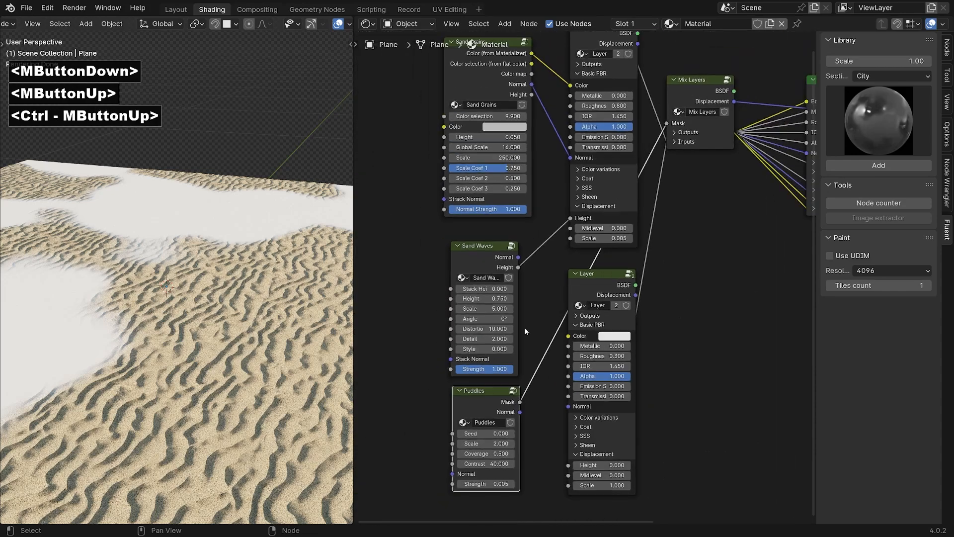
drag(571, 340, 568, 336)
shift+middle_drag(259, 318, 287, 350)
Set the lower Layer node's Roughness to 0.005 in its Basic PBR settings
middle_drag(711, 430, 697, 358)
ctrl+middle_drag(697, 358, 629, 271)
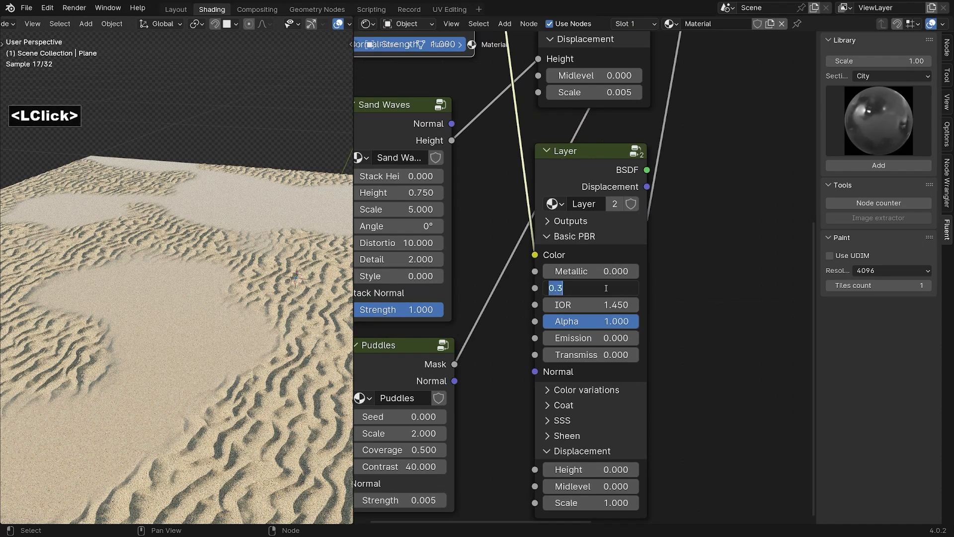
click(606, 288)
text(0.00)
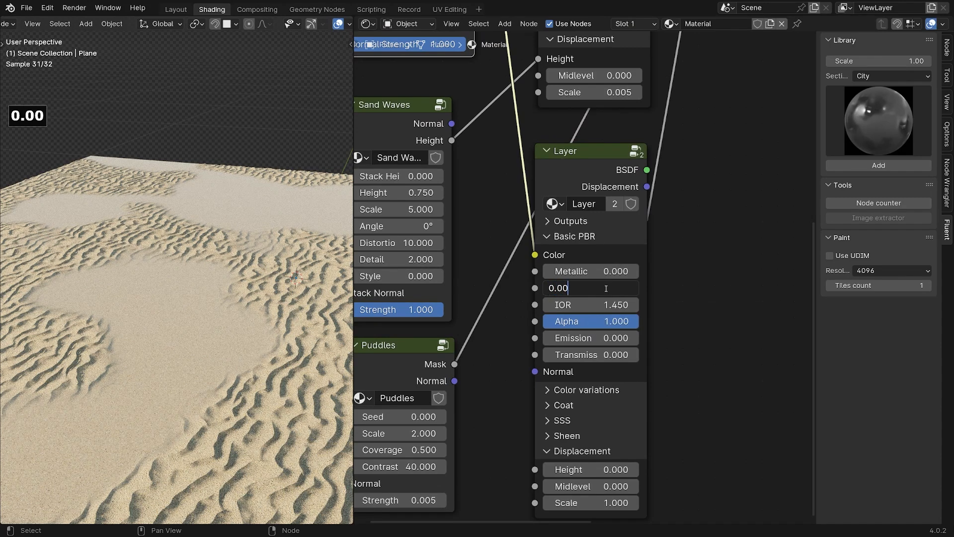
text(5)
key(Return)
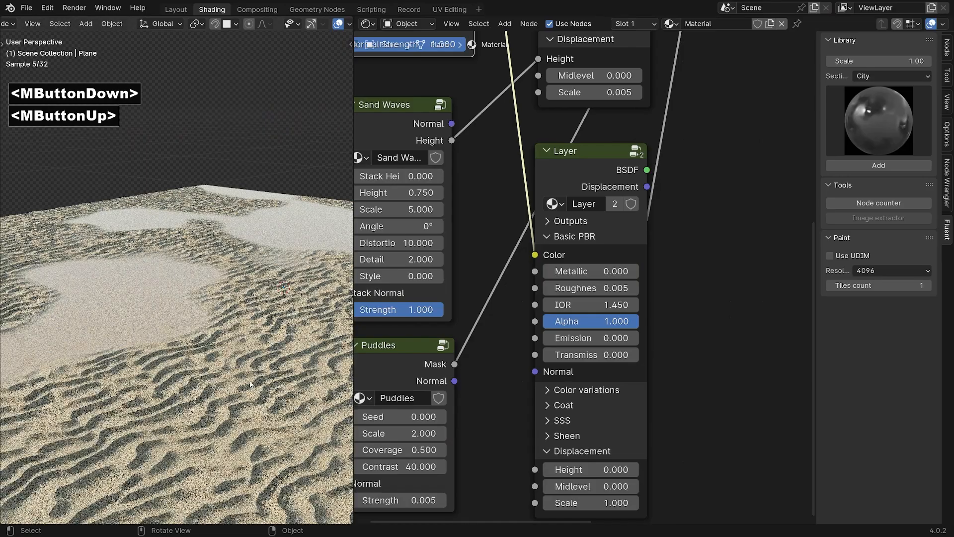
Expand the lower Layer node's Color variations settings and set the Value to 0.5
middle_drag(703, 320, 727, 188)
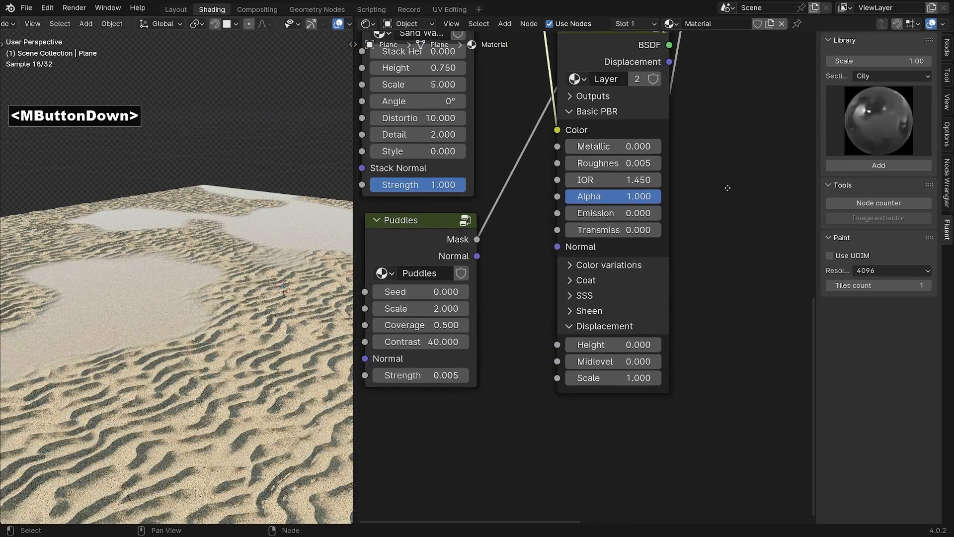
click(569, 265)
drag(590, 284, 676, 284)
click(613, 300)
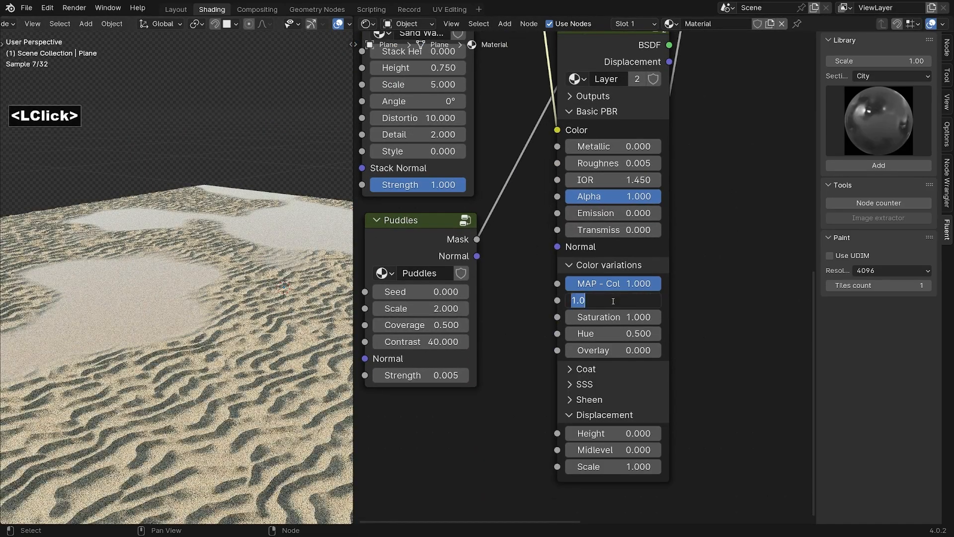
text(.5)
key(Return)
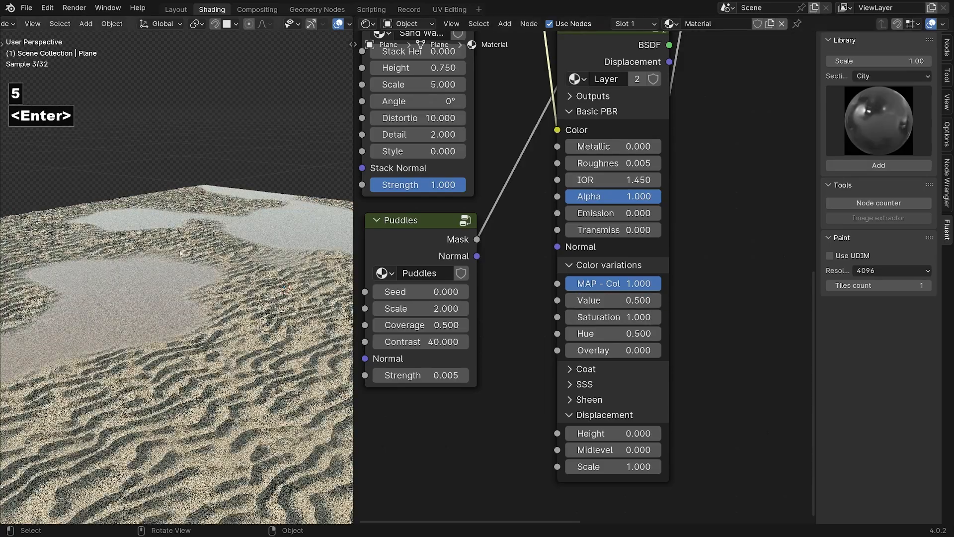
Darken the puddle layer further by setting its color variation Value to 0.33
drag(616, 301, 620, 300)
click(620, 301)
text(.3)
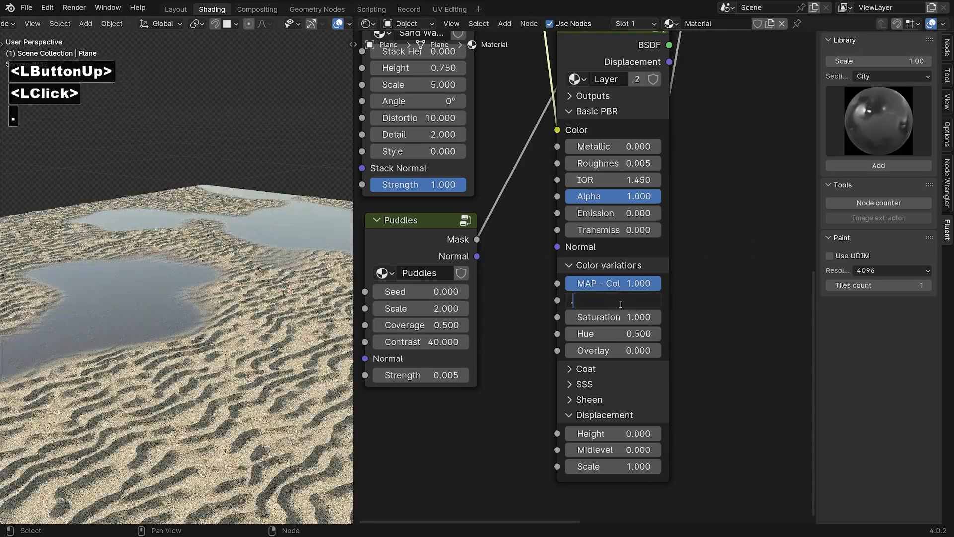
key(Return)
key(Return)
key(Right)
text(2)
key(BackSpace)
text(3)
key(Return)
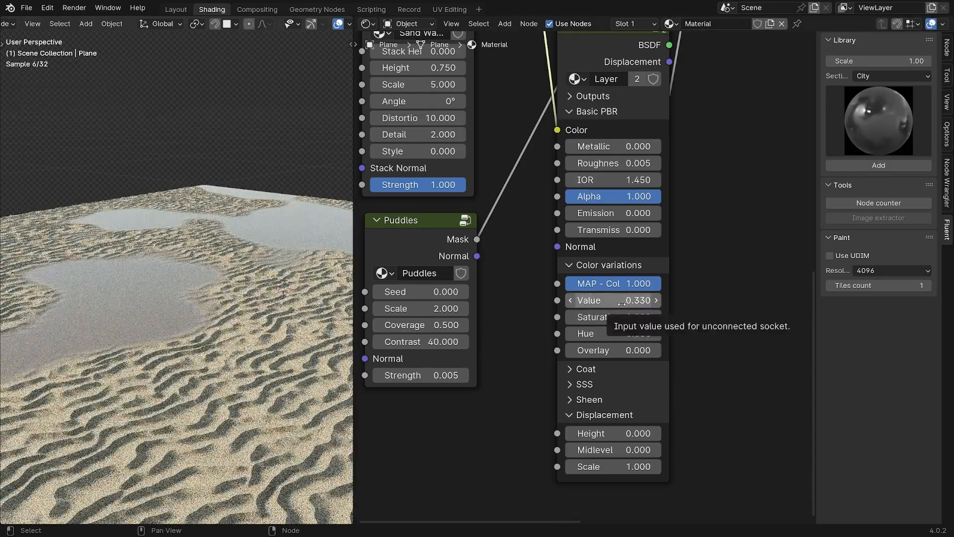
middle_drag(331, 314, 198, 397)
middle_drag(199, 398, 143, 458)
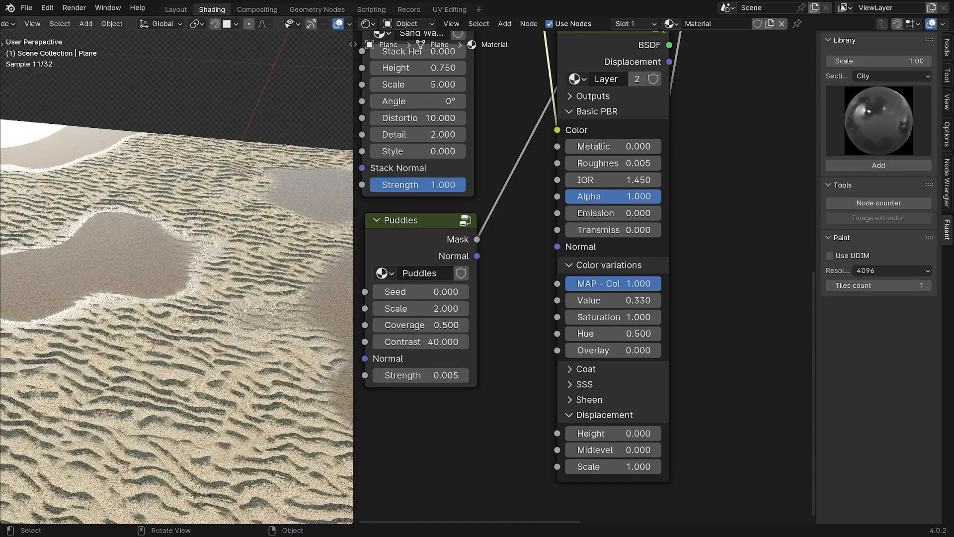